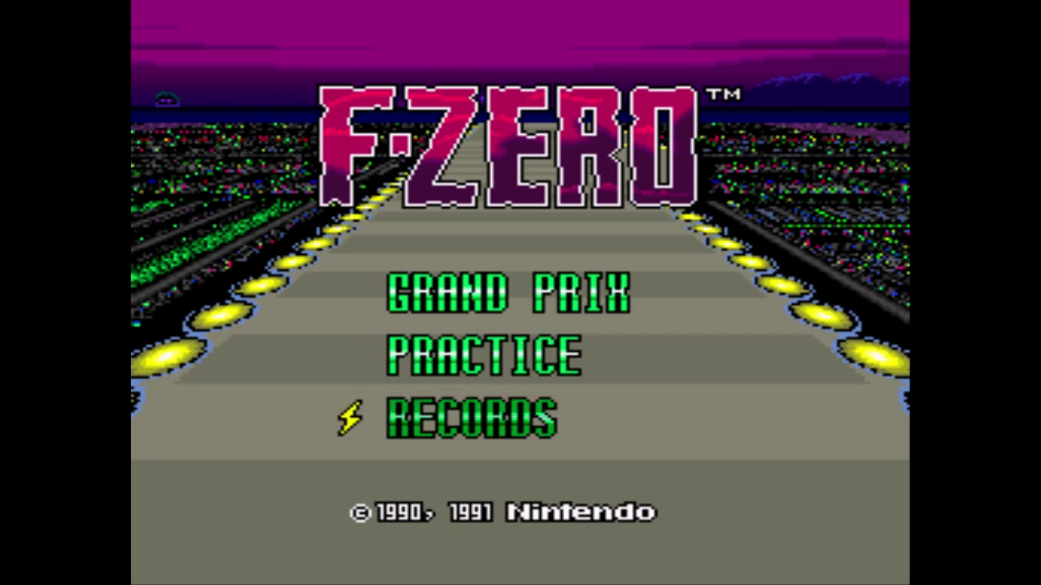
pyautogui.press('Up')
pyautogui.press('Up')
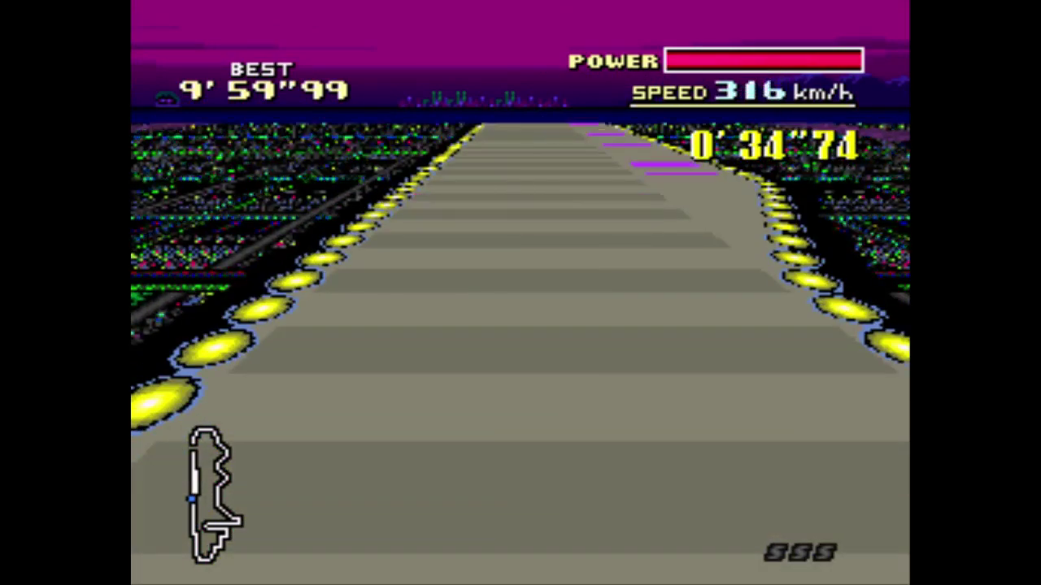
pyautogui.press('Return')
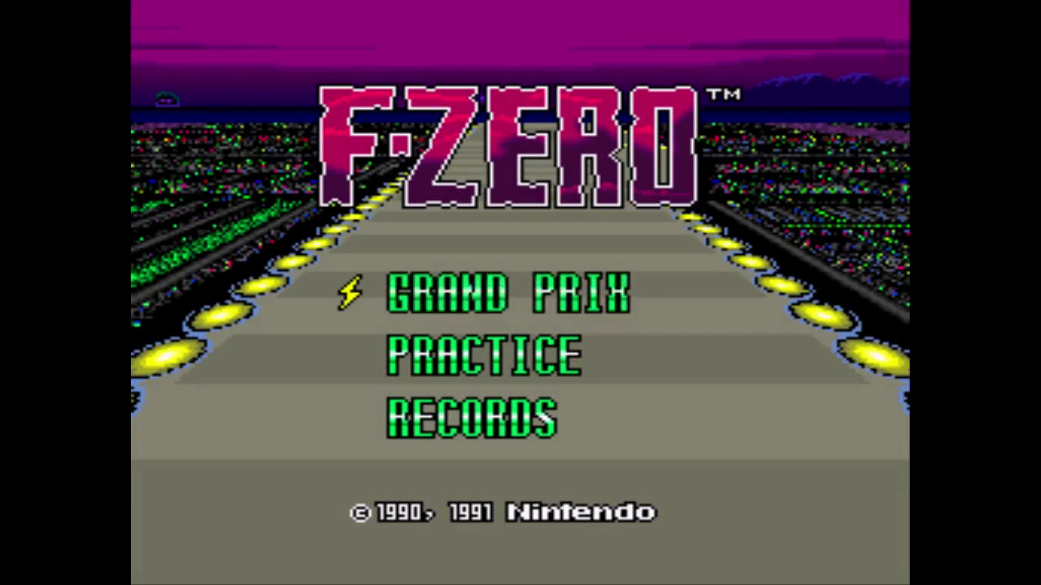
# Open the game records, view the best times for Mute City I in the Knight league, and return to the title menu.
pyautogui.press('Down')
pyautogui.press('Down')
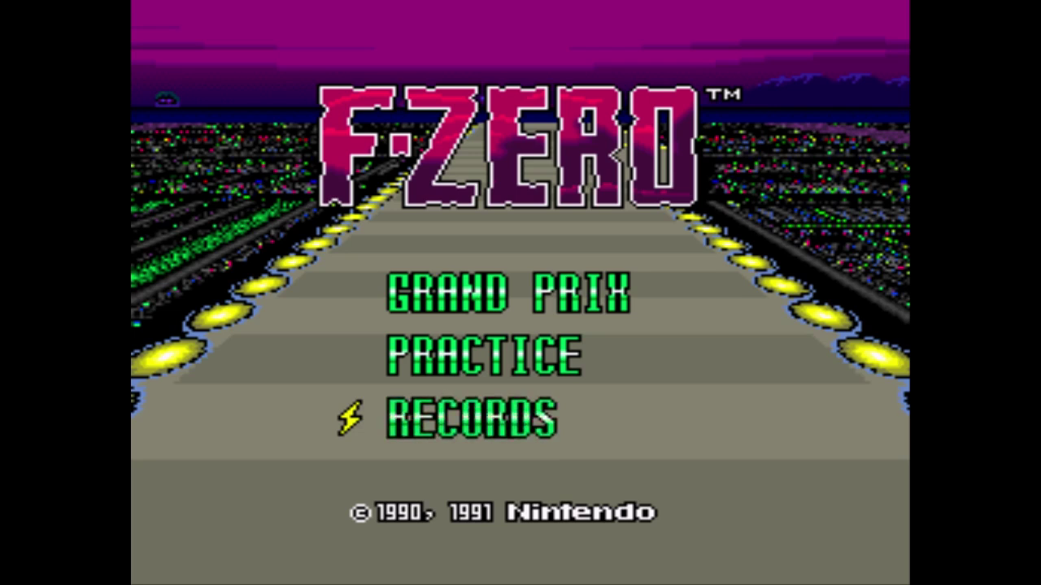
pyautogui.press('Return')
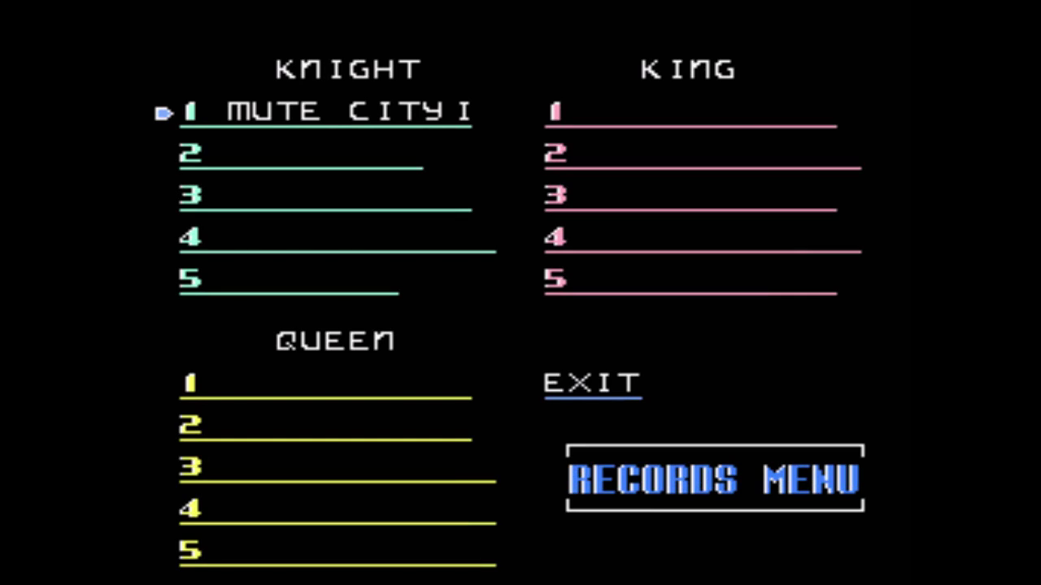
pyautogui.press('Return')
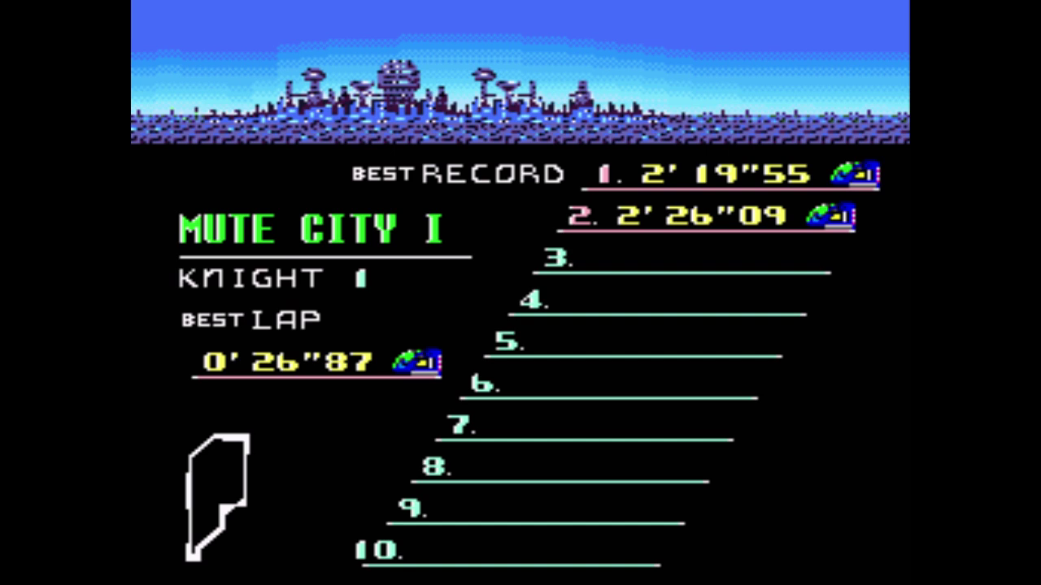
pyautogui.press('Return')
pyautogui.press('Down')
pyautogui.press('Return')
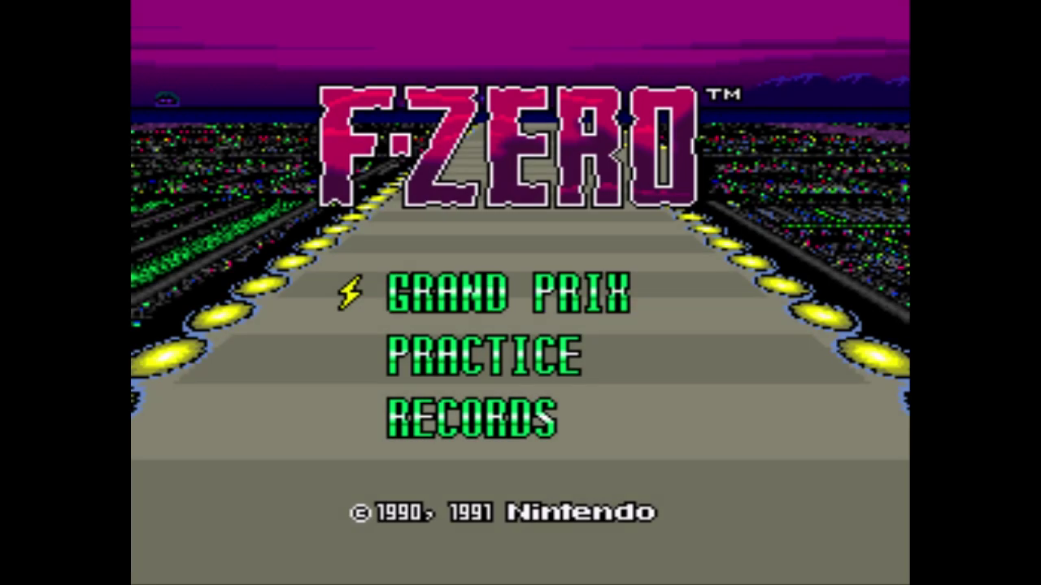
# Go from the title menu to machine selection and confirm the Blue Falcon for the race.
pyautogui.press('Down')
pyautogui.press('Down')
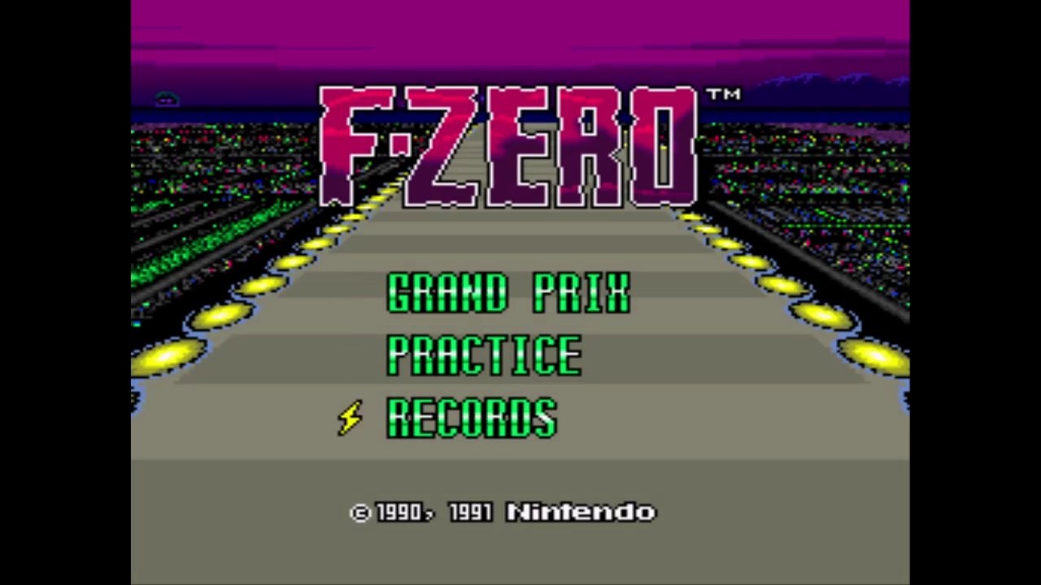
pyautogui.press('Up')
pyautogui.press('Up')
pyautogui.press('Down')
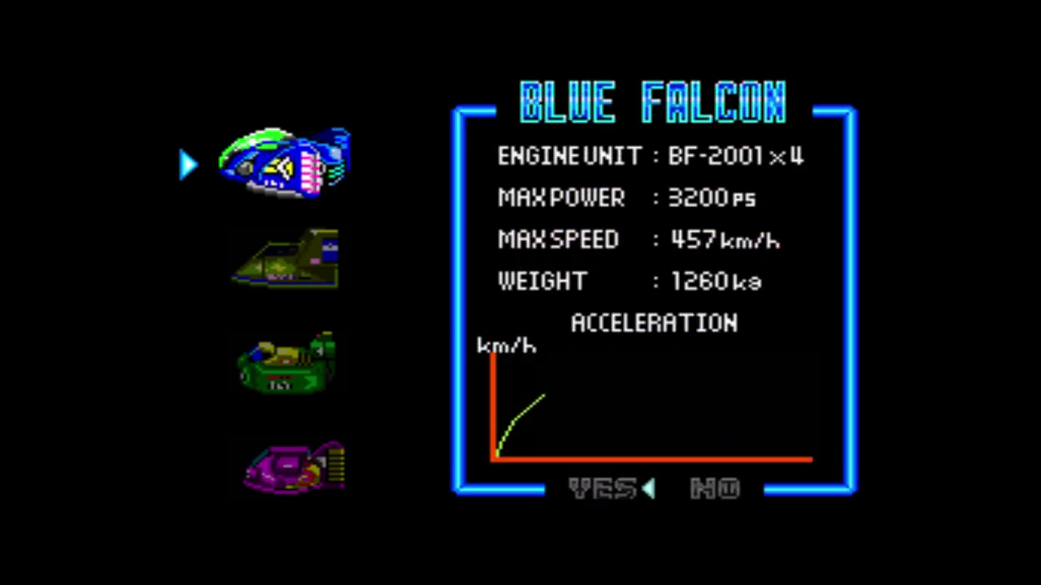
pyautogui.press('Return')
pyautogui.press('Return')
pyautogui.press('Return')
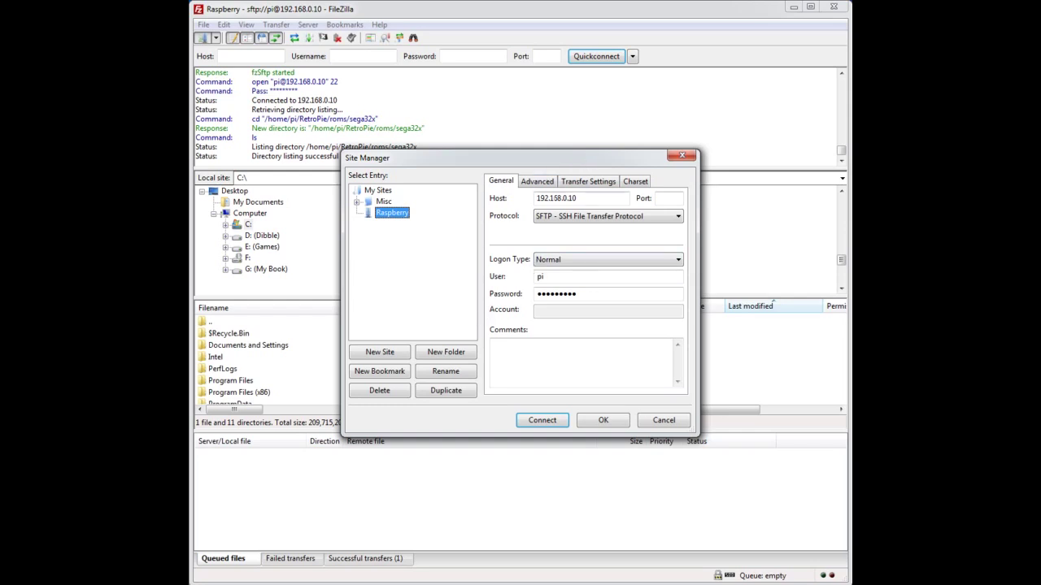
# Switch to FileZilla and connect to the saved Raspberry site at 192.168.0.10 over SFTP as user pi.
pyautogui.click(594, 198)
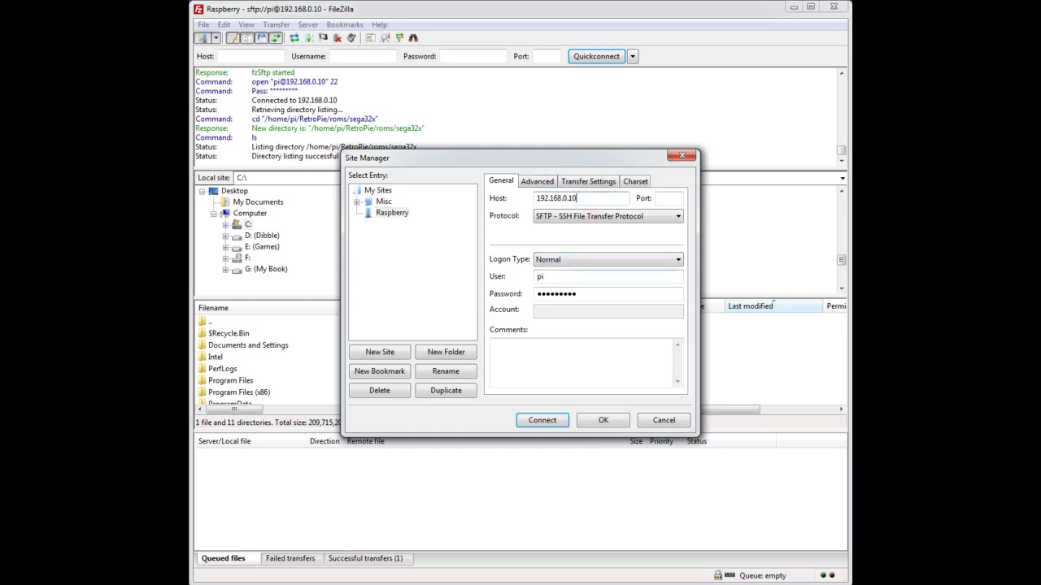
pyautogui.click(559, 278)
pyautogui.click(588, 295)
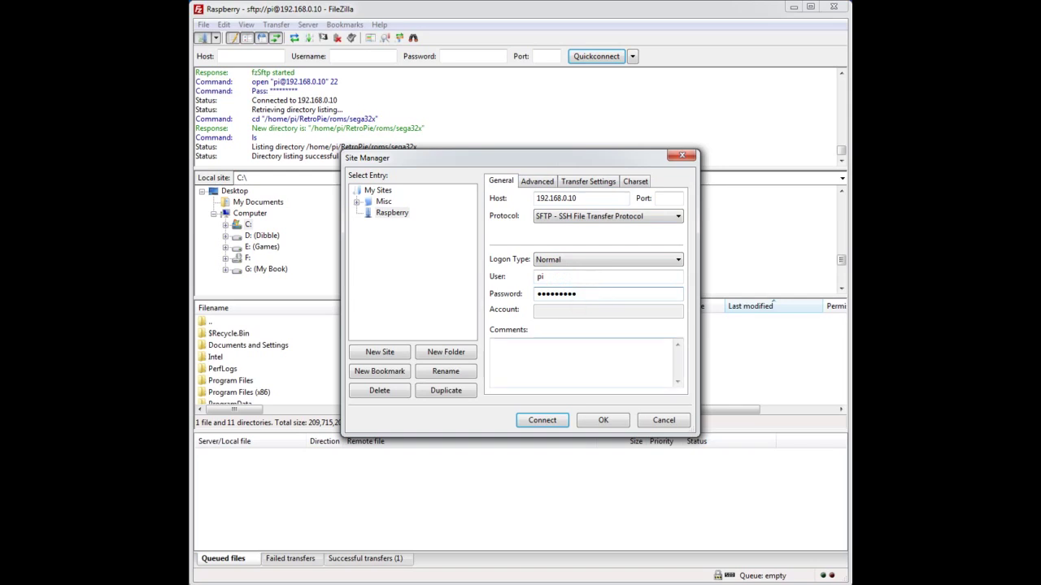
pyautogui.click(543, 421)
pyautogui.click(542, 327)
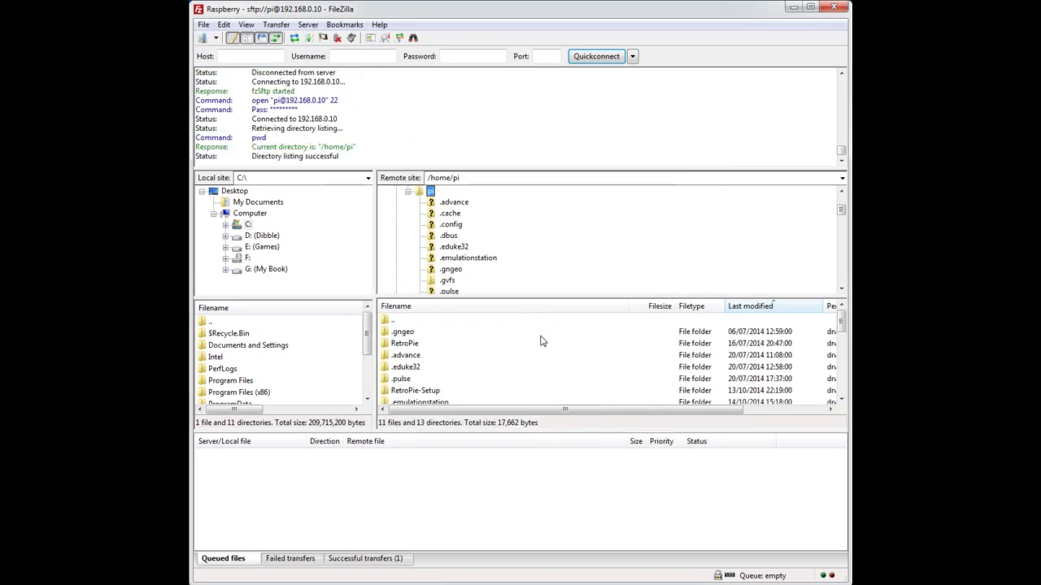
# Browse the remote site to the /home/pi/RetroPie/roms/snes folder.
pyautogui.click(446, 280)
pyautogui.click(460, 259)
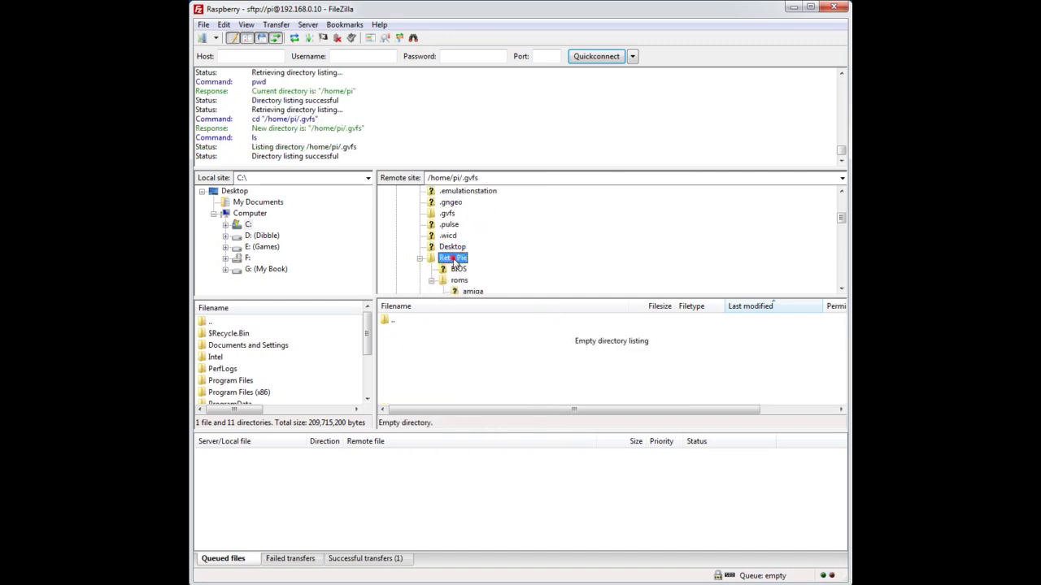
pyautogui.scroll(-1, 464, 260)
pyautogui.click(460, 248)
pyautogui.scroll(-5, 467, 256)
pyautogui.scroll(-5, 469, 261)
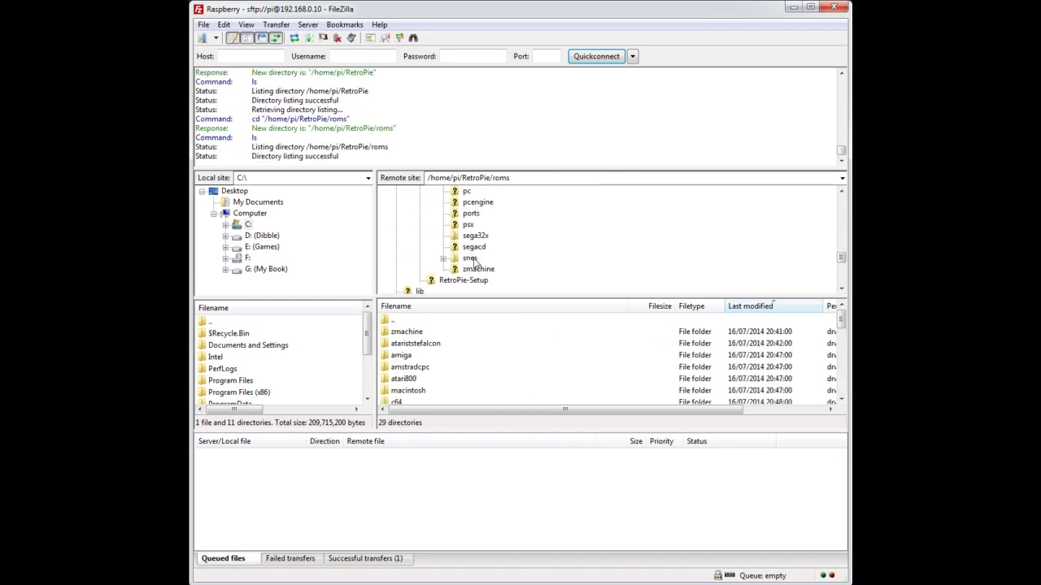
pyautogui.click(472, 258)
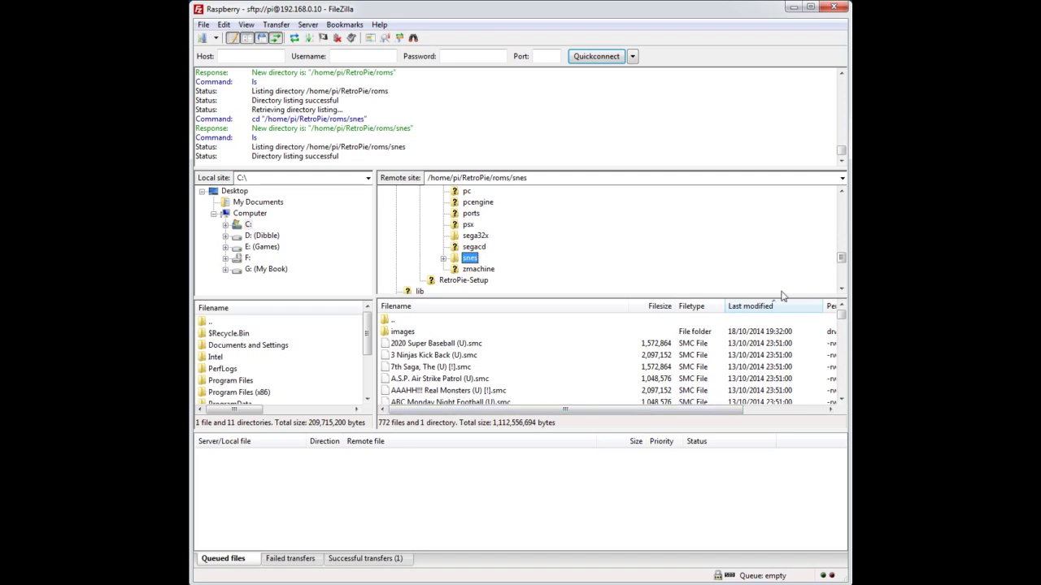
# Enlarge the remote file list and check the modification date of the F-ZERO (U) [!].srm save file.
pyautogui.moveTo(782, 297); pyautogui.dragTo(778, 263)
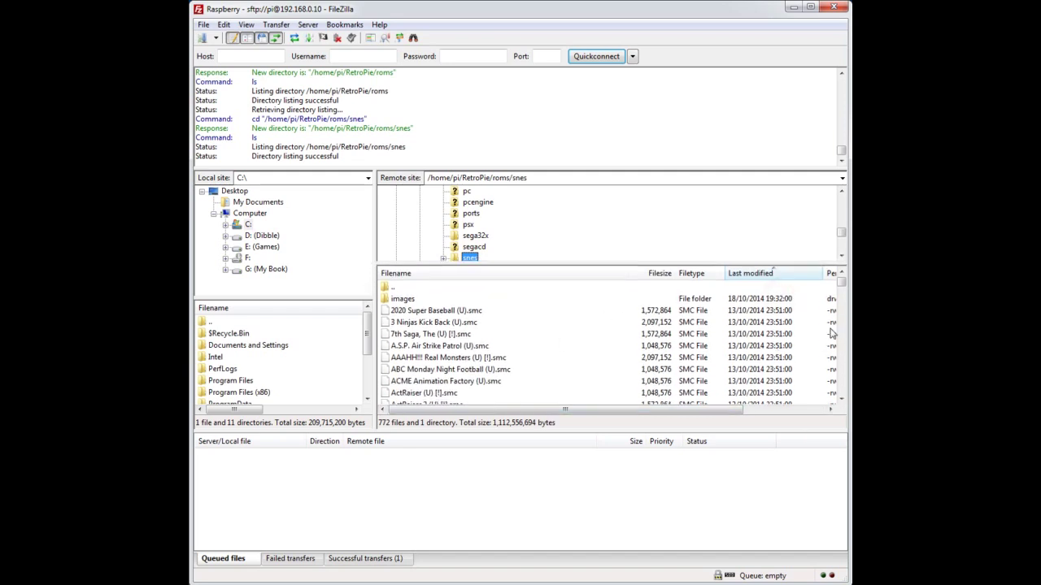
pyautogui.moveTo(843, 286); pyautogui.dragTo(843, 398)
pyautogui.moveTo(845, 465); pyautogui.dragTo(845, 469)
pyautogui.click(400, 393)
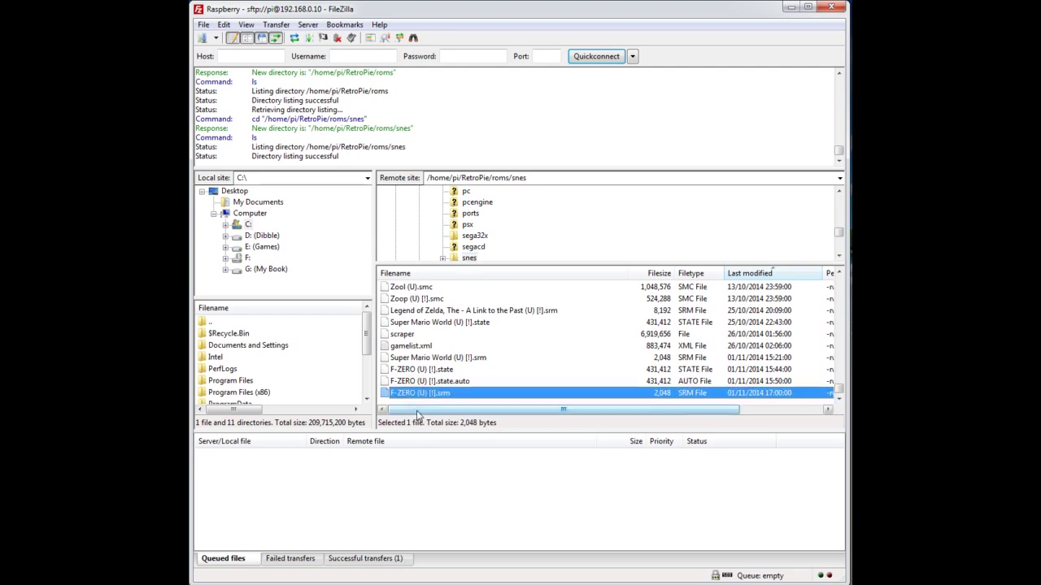
pyautogui.hscroll(2, 477, 411)
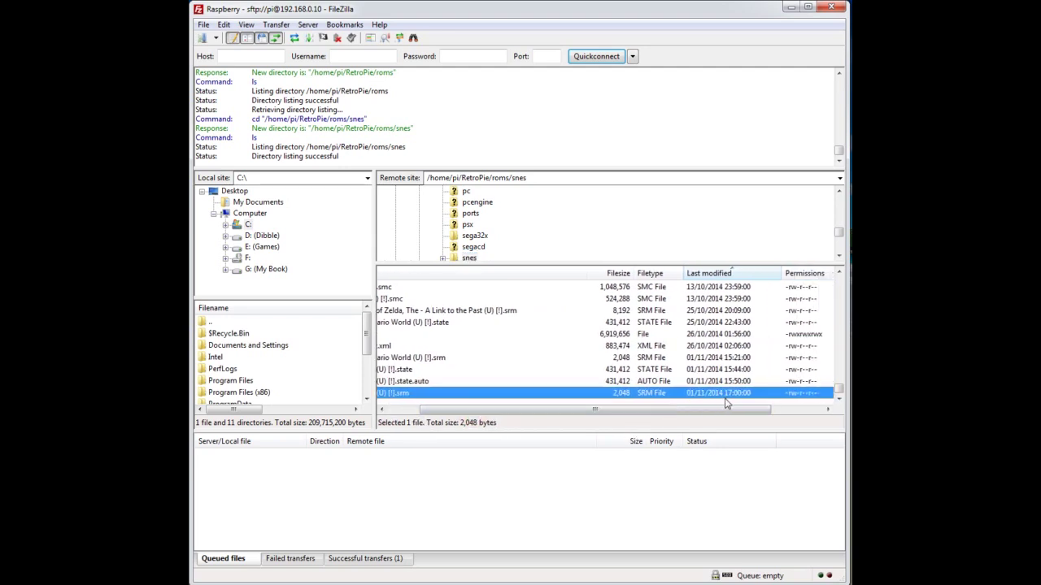
pyautogui.moveTo(710, 409); pyautogui.dragTo(667, 412)
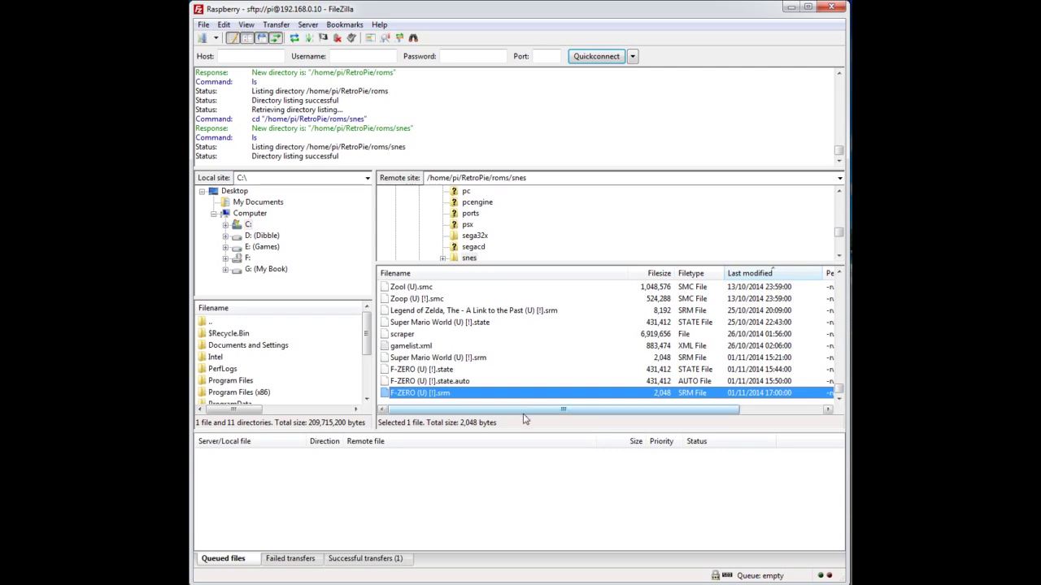
pyautogui.moveTo(524, 411); pyautogui.dragTo(491, 410)
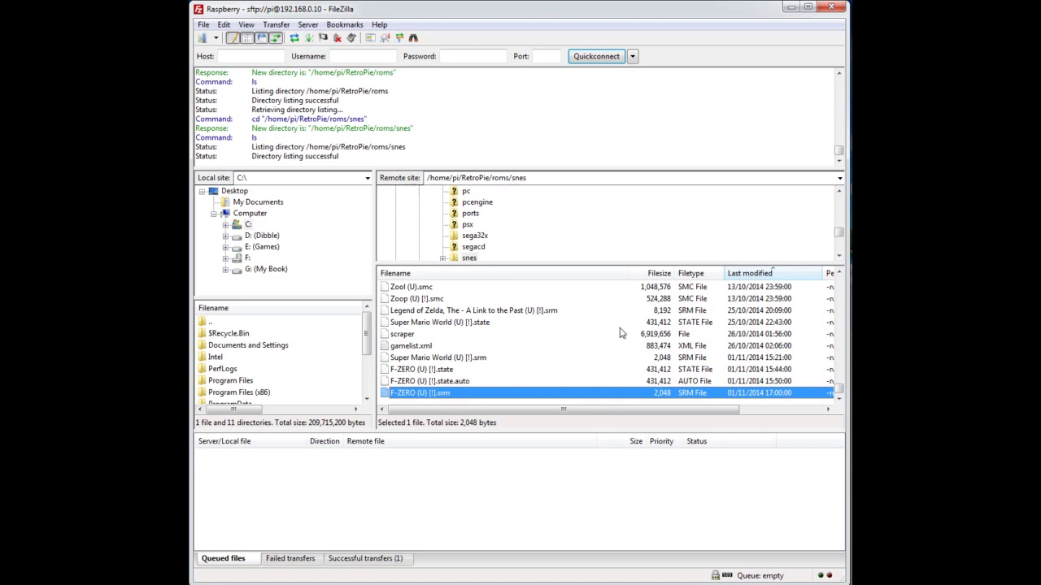
# Browse the remote site to the /opt/retropie/configs/all folder.
pyautogui.moveTo(840, 237); pyautogui.dragTo(839, 203)
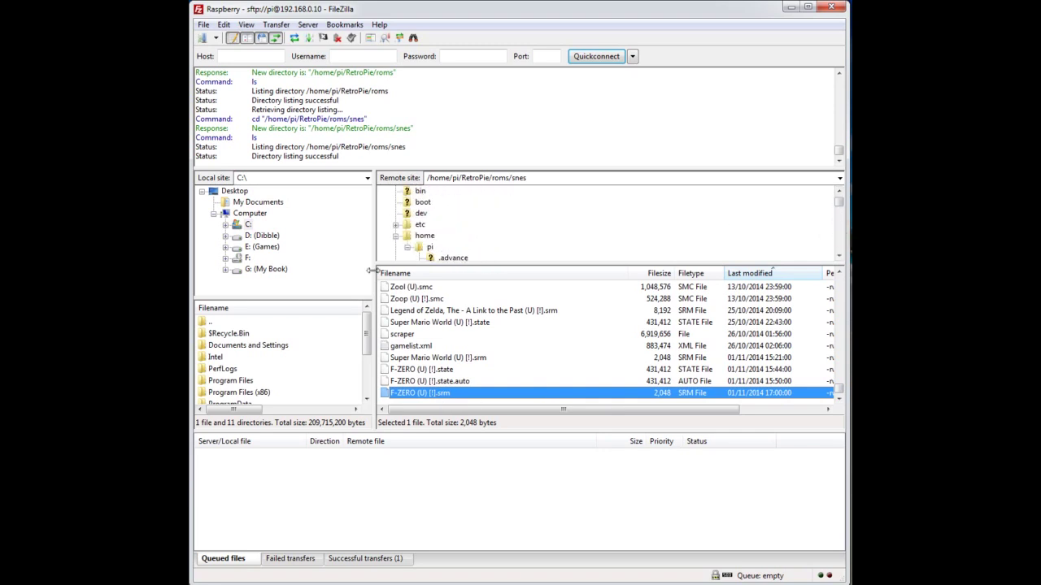
pyautogui.click(424, 236)
pyautogui.scroll(-3, 423, 236)
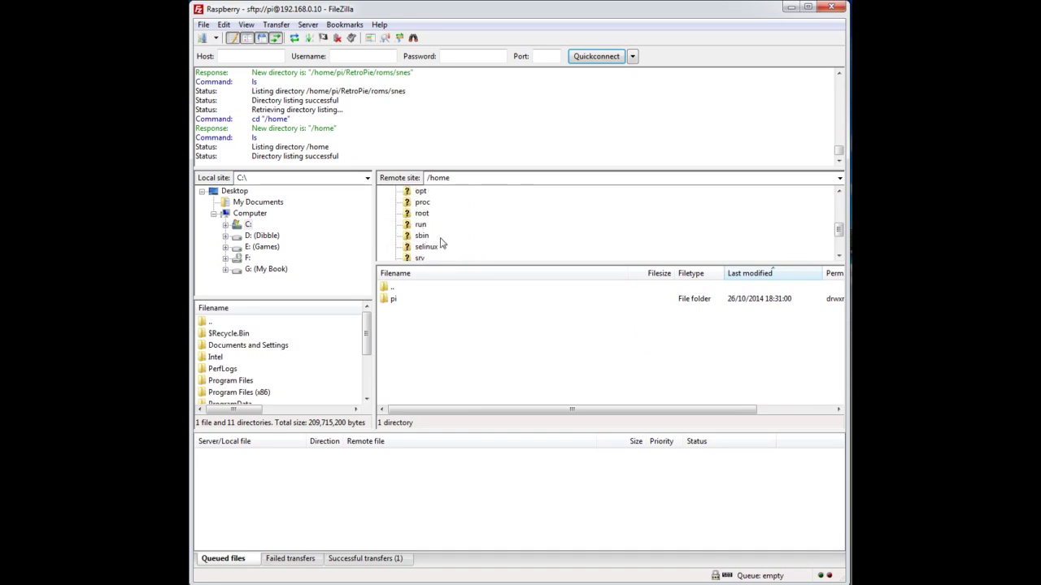
pyautogui.click(420, 191)
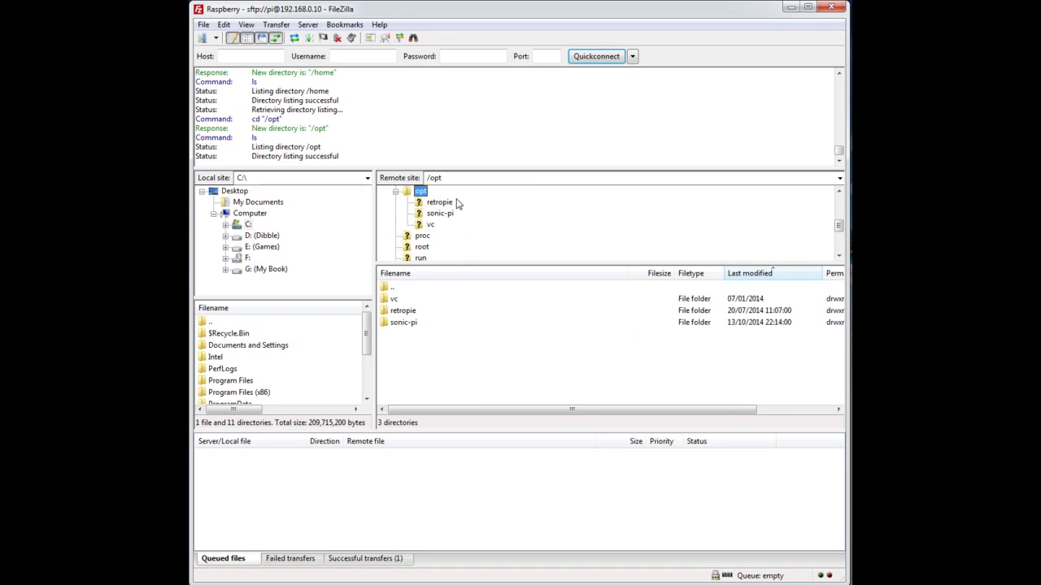
pyautogui.click(444, 203)
pyautogui.click(452, 213)
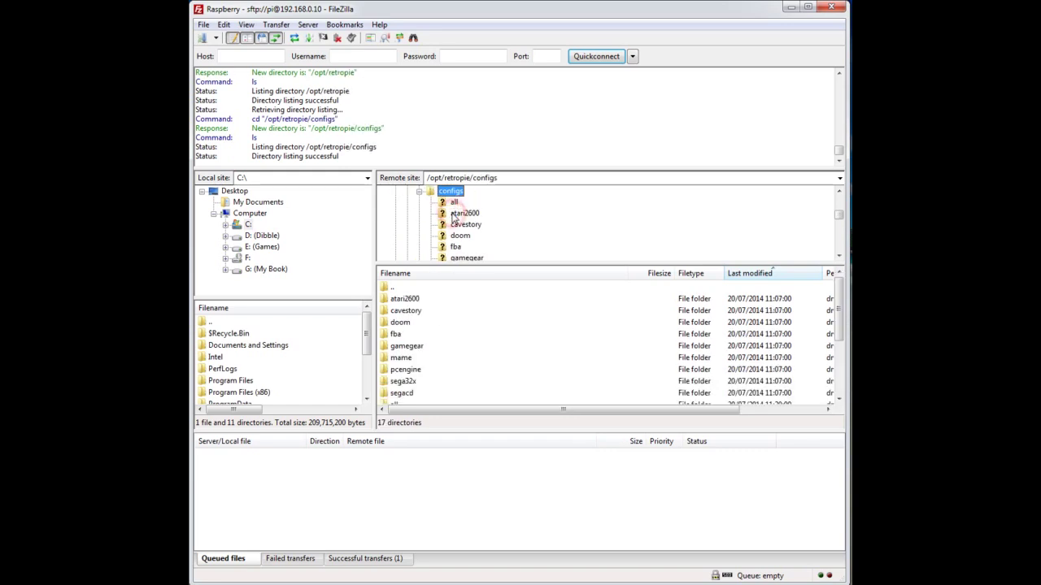
pyautogui.click(454, 201)
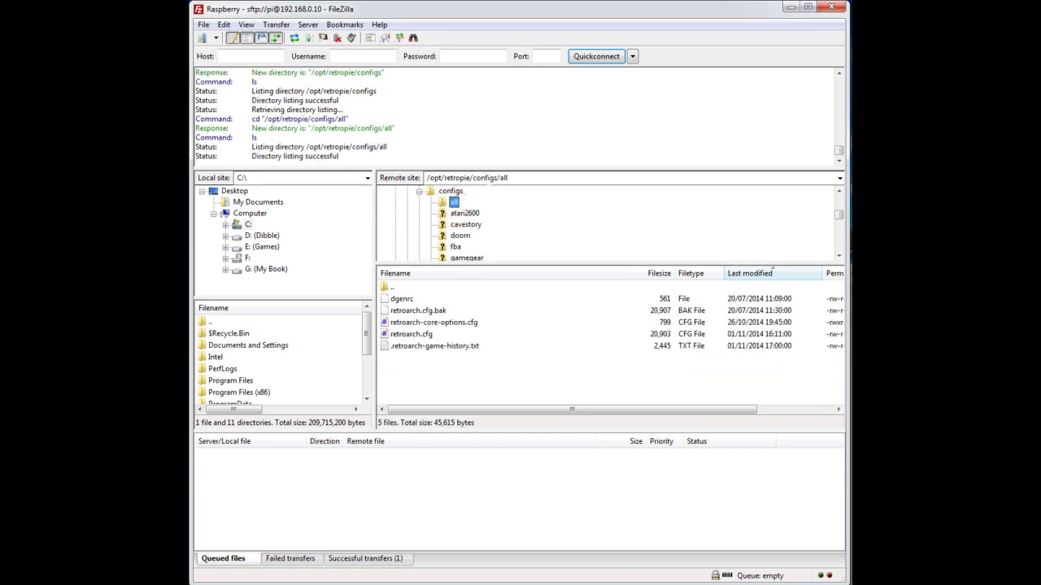
# Open the remote retroarch.cfg file for editing and reposition and enlarge the editor window to fit the screen.
pyautogui.click(418, 336)
pyautogui.rightClick(420, 339)
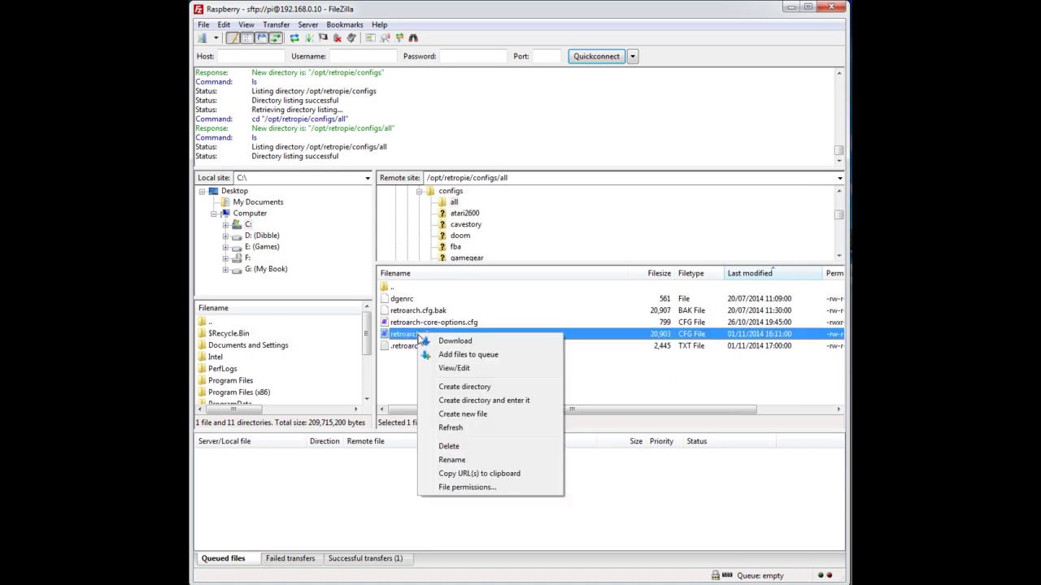
pyautogui.click(471, 369)
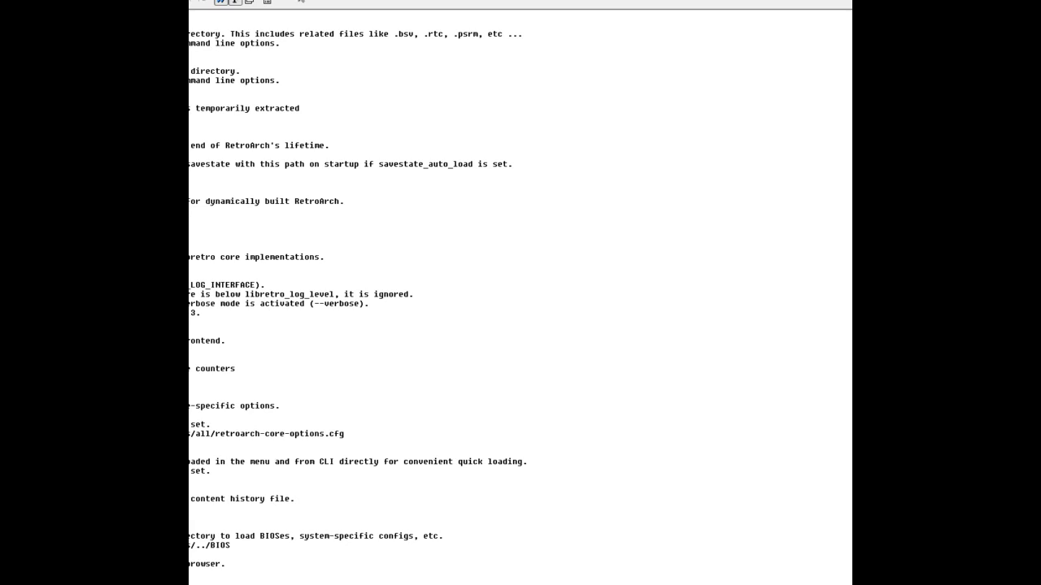
pyautogui.moveTo(705, 129); pyautogui.dragTo(470, 27)
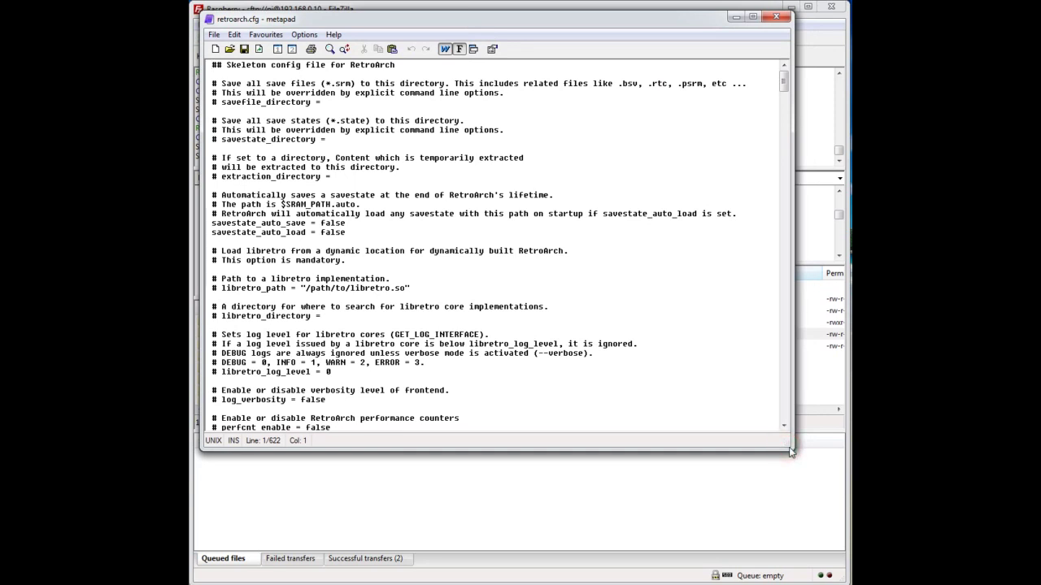
pyautogui.moveTo(790, 452); pyautogui.dragTo(826, 535)
# Place the text cursor at the end of the savefile_directory line in retroarch.cfg.
pyautogui.click(274, 93)
pyautogui.click(265, 101)
pyautogui.click(337, 103)
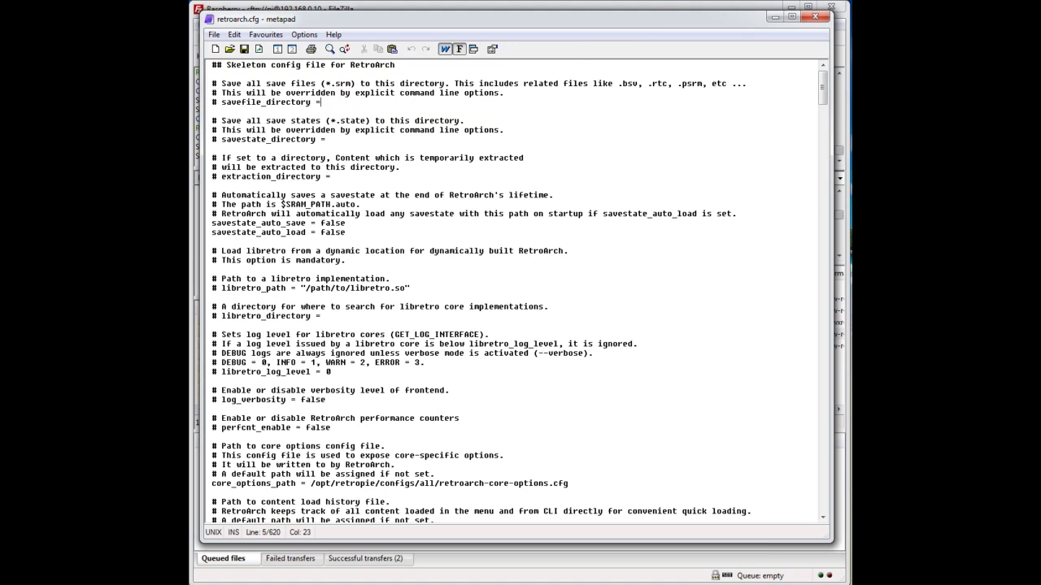
# Move the editor window out of the way and browse the remote site to /home/pi/RetroPie/roms in FileZilla.
pyautogui.moveTo(403, 20); pyautogui.dragTo(417, 435)
pyautogui.click(429, 191)
pyautogui.scroll(5, 447, 211)
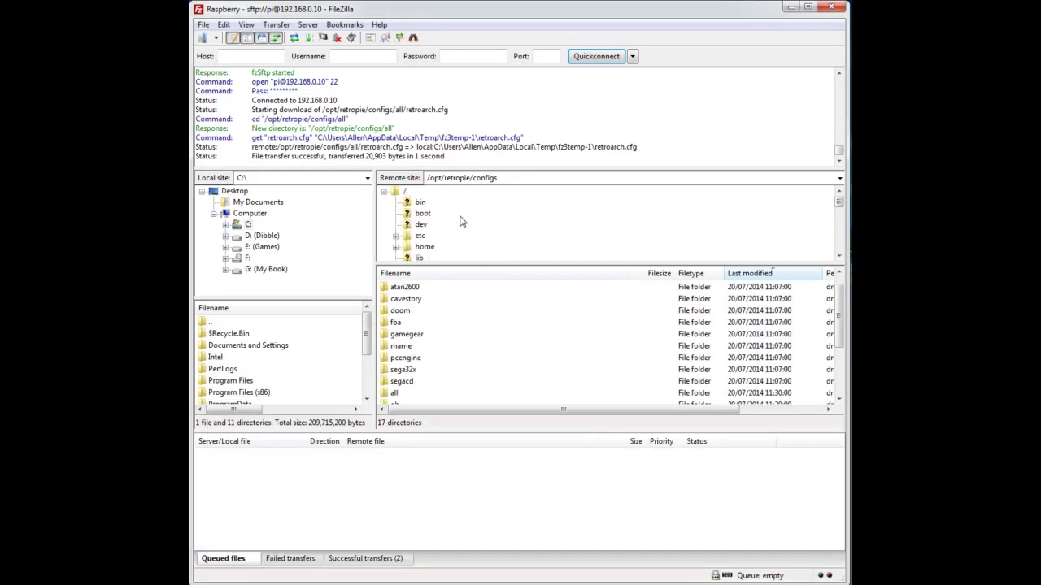
pyautogui.click(398, 248)
pyautogui.click(424, 246)
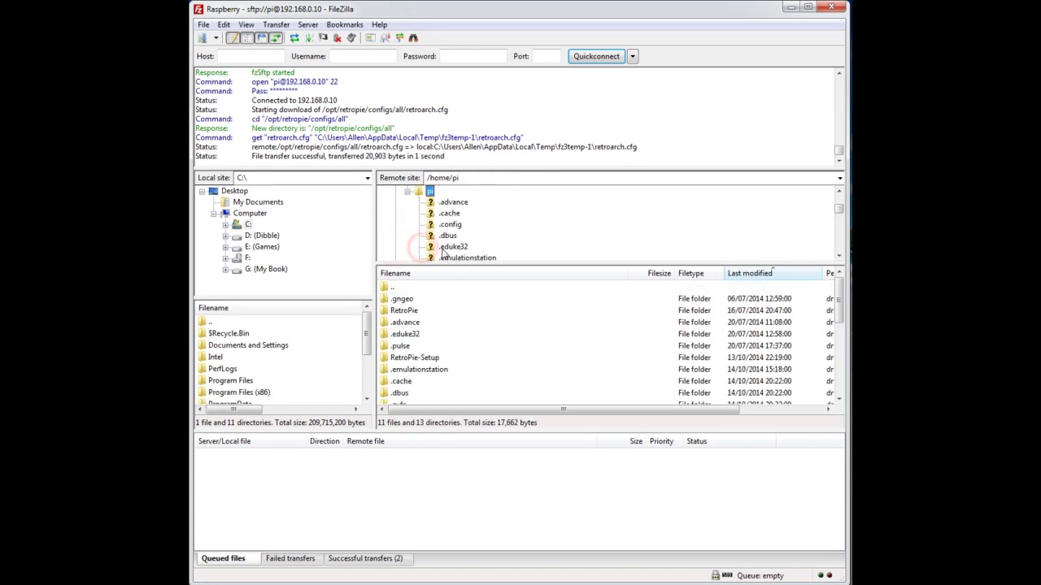
pyautogui.scroll(-3, 443, 244)
pyautogui.click(449, 193)
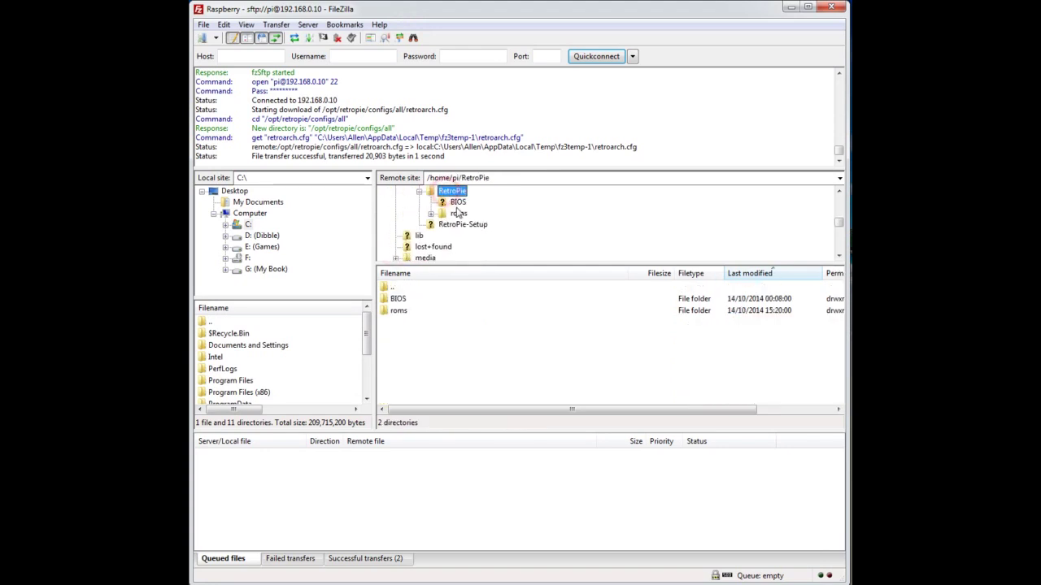
pyautogui.click(460, 213)
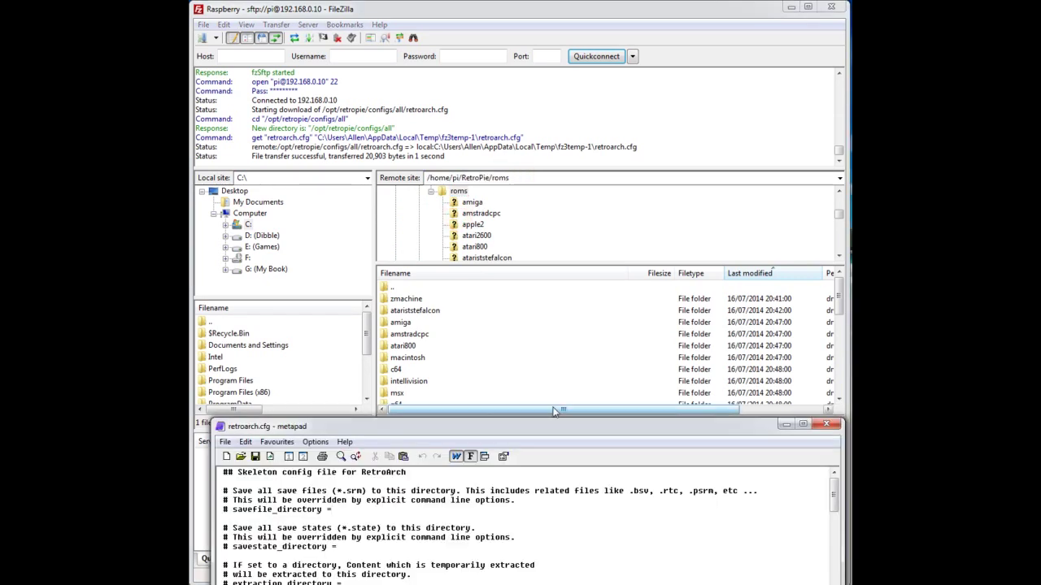
# Bring the retroarch.cfg editor back into view and point out the savefile_directory setting.
pyautogui.moveTo(550, 427); pyautogui.dragTo(547, 36)
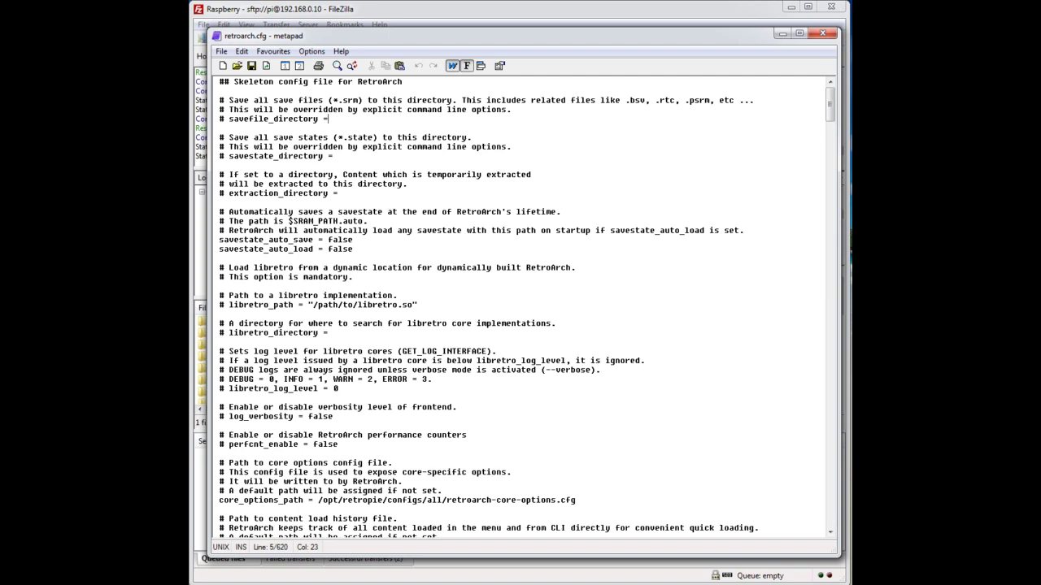
pyautogui.doubleClick(252, 119)
pyautogui.click(277, 118)
pyautogui.click(338, 118)
# Search retroarch.cfg for "autosave" and bring the autosave interval setting into view.
pyautogui.hotkey('ctrl', 'f')
pyautogui.write('autosave')
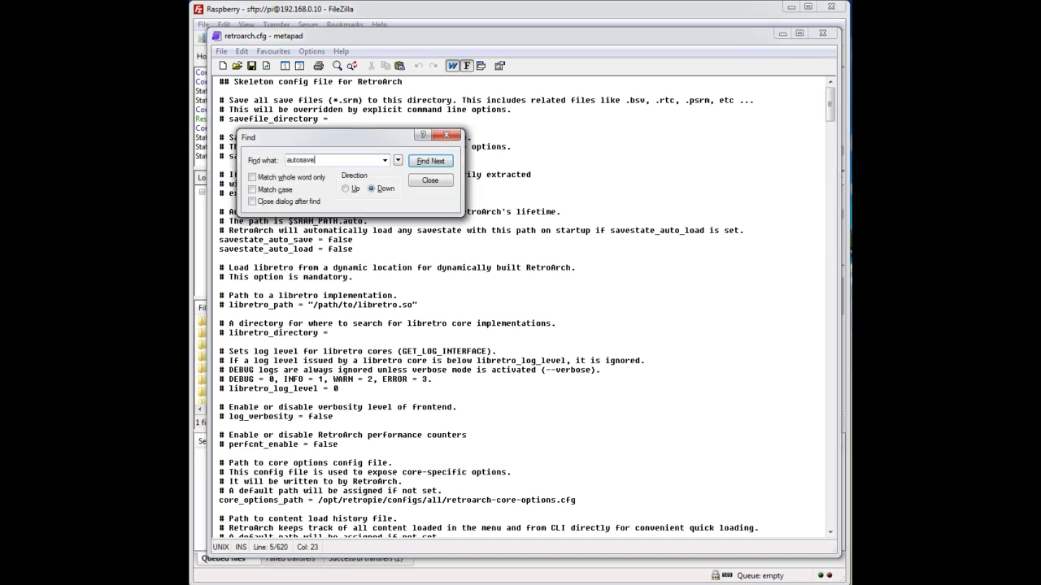
pyautogui.press('Return')
pyautogui.click(441, 179)
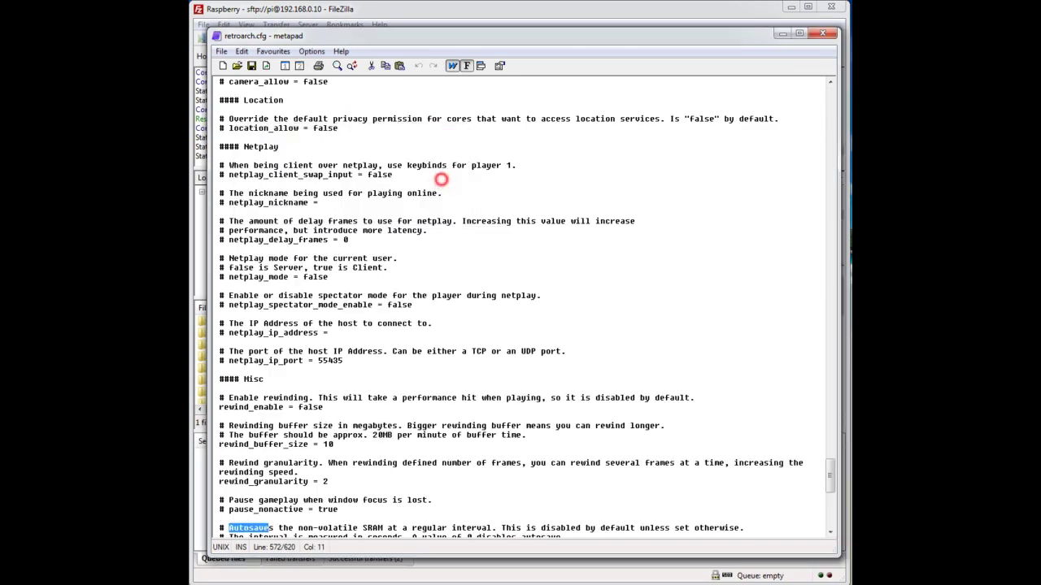
pyautogui.scroll(-9, 440, 179)
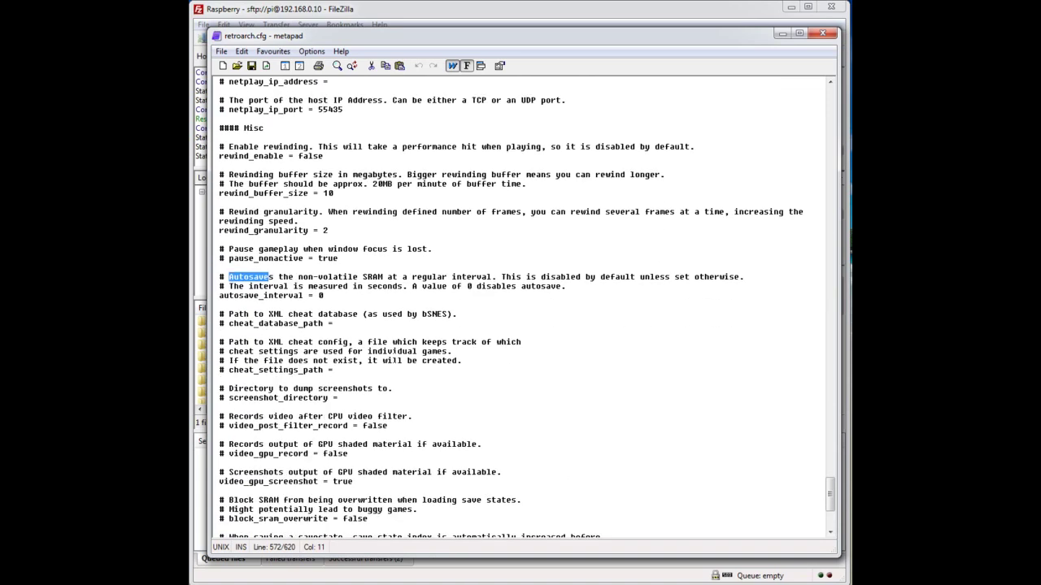
# Place the text cursor at the end of the autosave_interval line.
pyautogui.moveTo(329, 295); pyautogui.dragTo(230, 278)
pyautogui.click(315, 295)
pyautogui.click(339, 295)
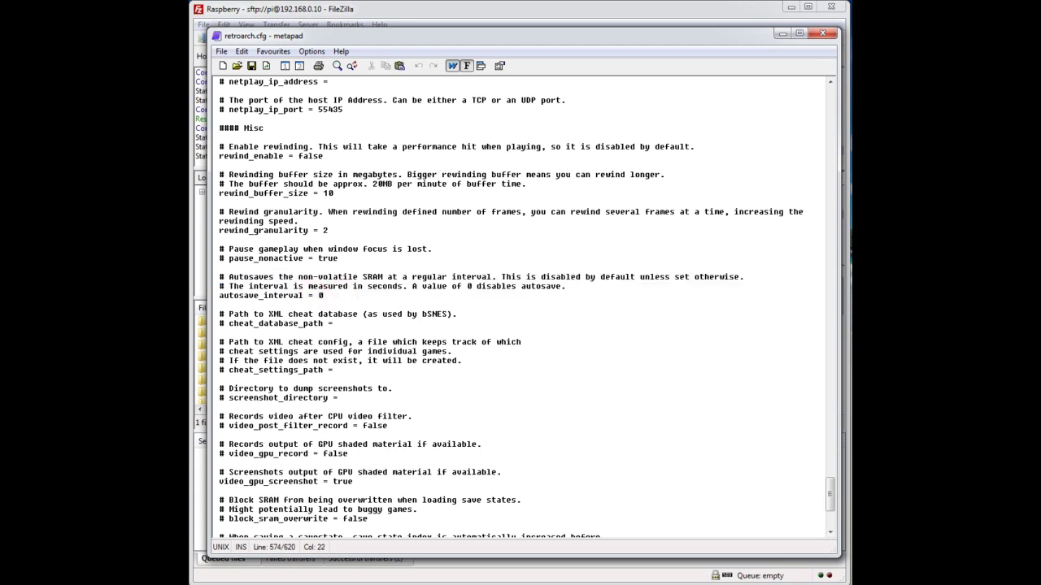